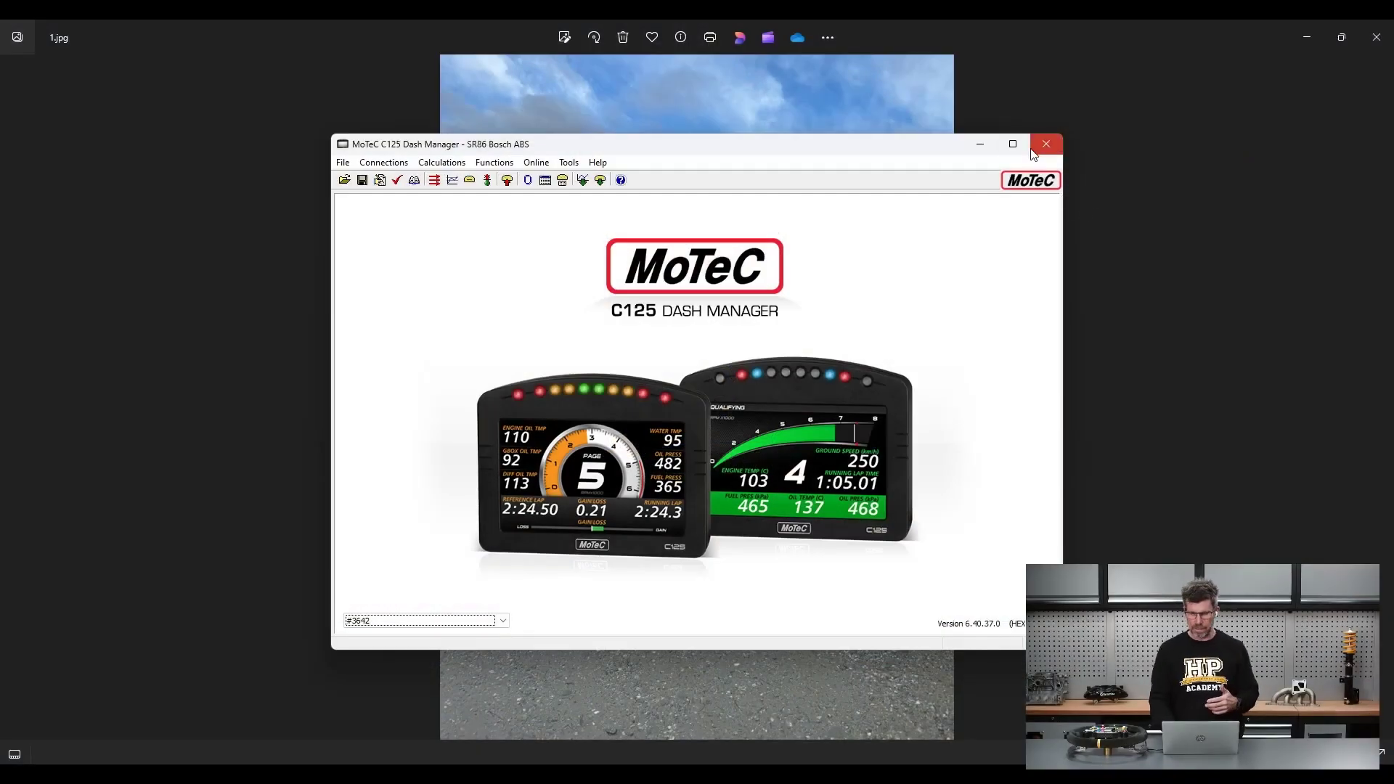
- Open the communications setup and examine the received channels of the ECU Master Steering Wheel section on CAN 1
left_click(1013, 143)
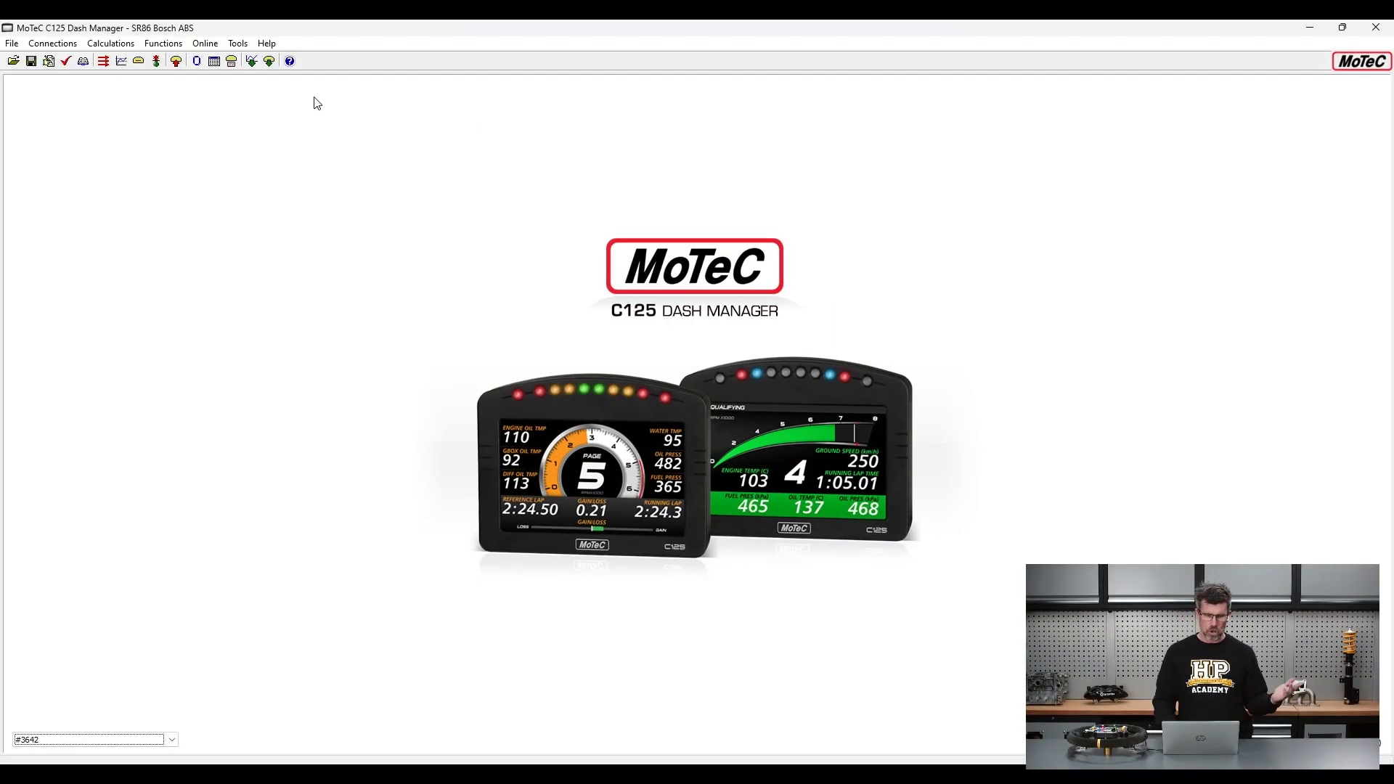
left_click(53, 44)
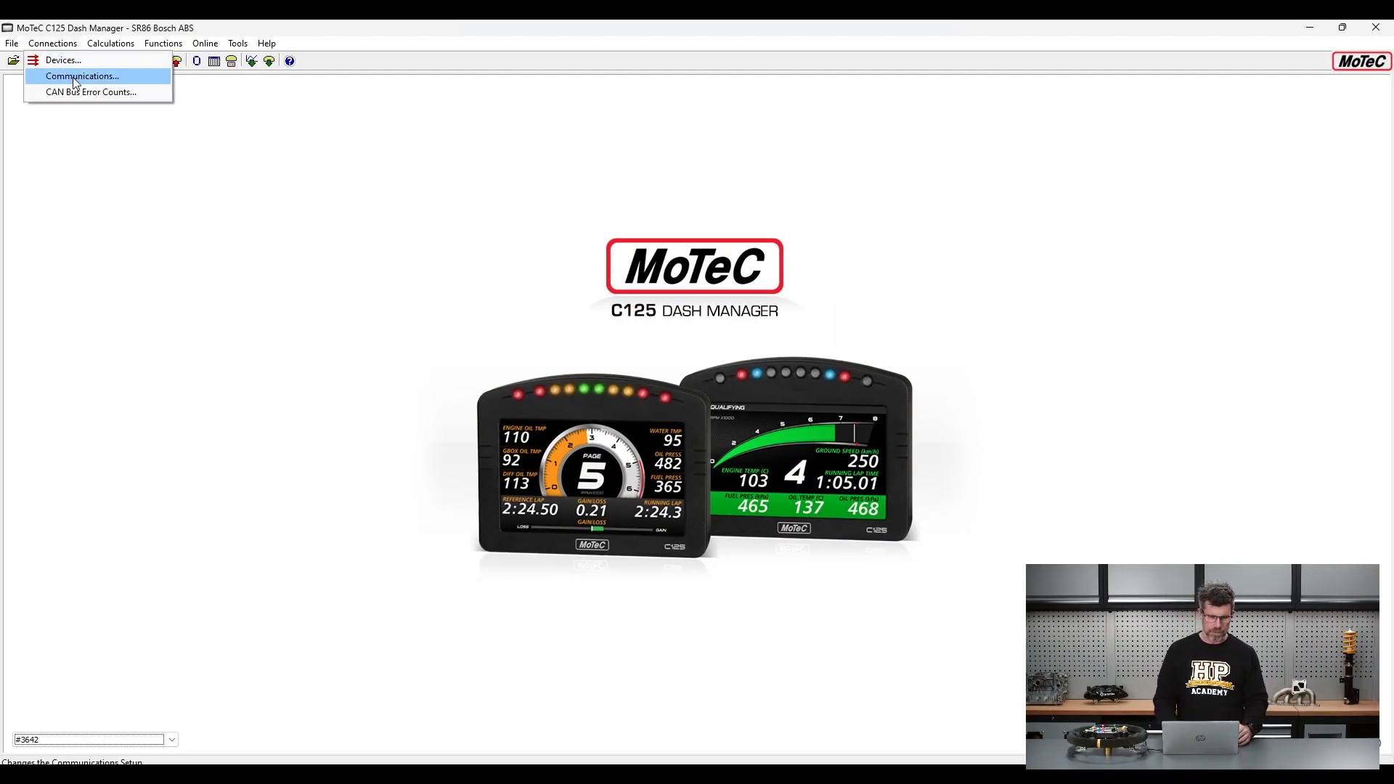
left_click(73, 77)
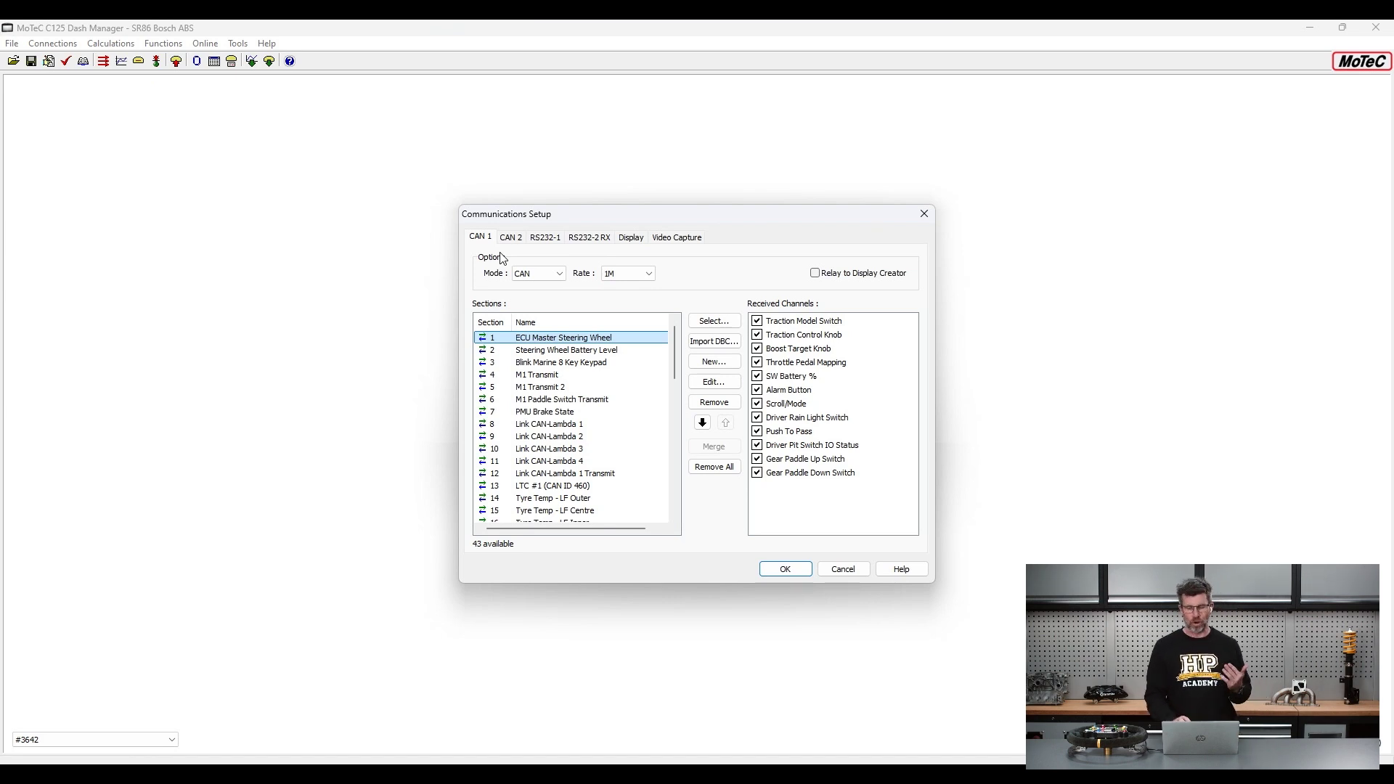
double_click(600, 338)
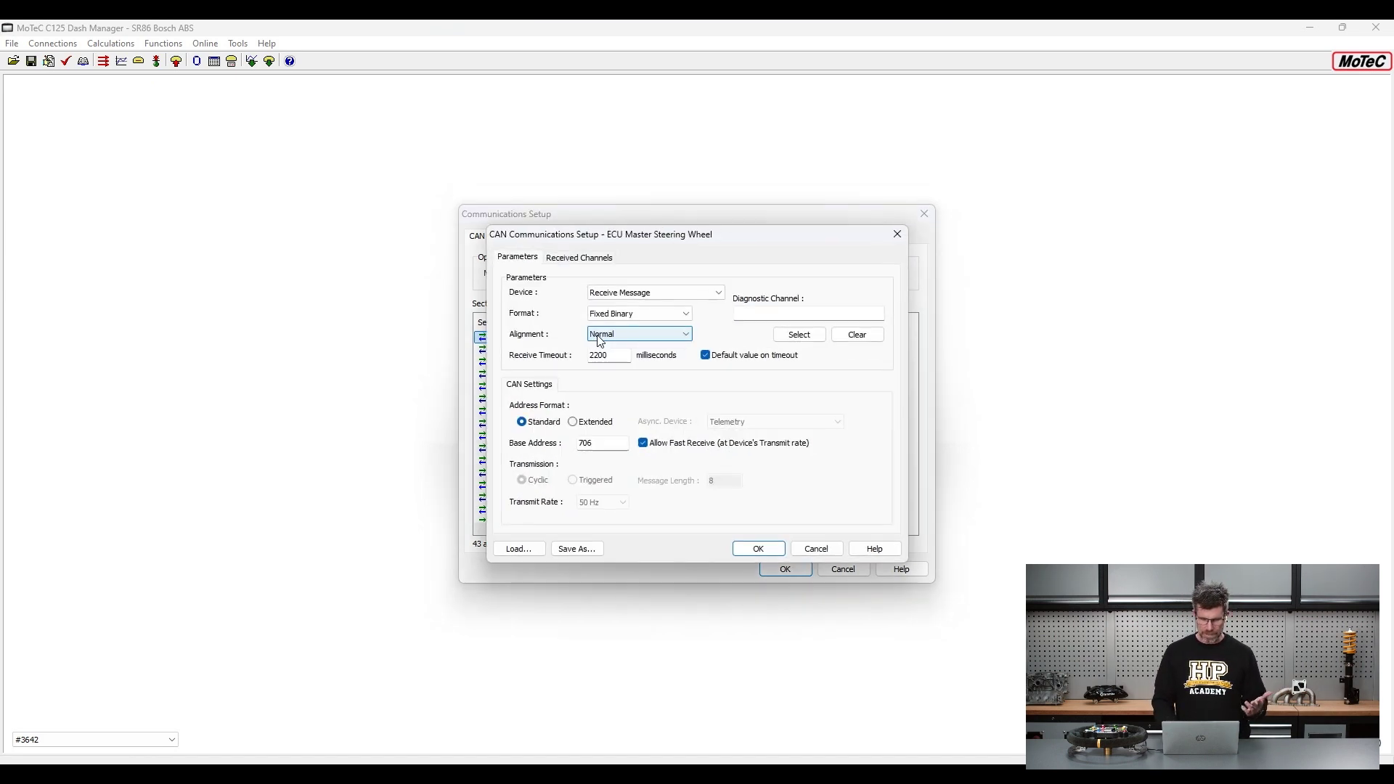
left_click(573, 260)
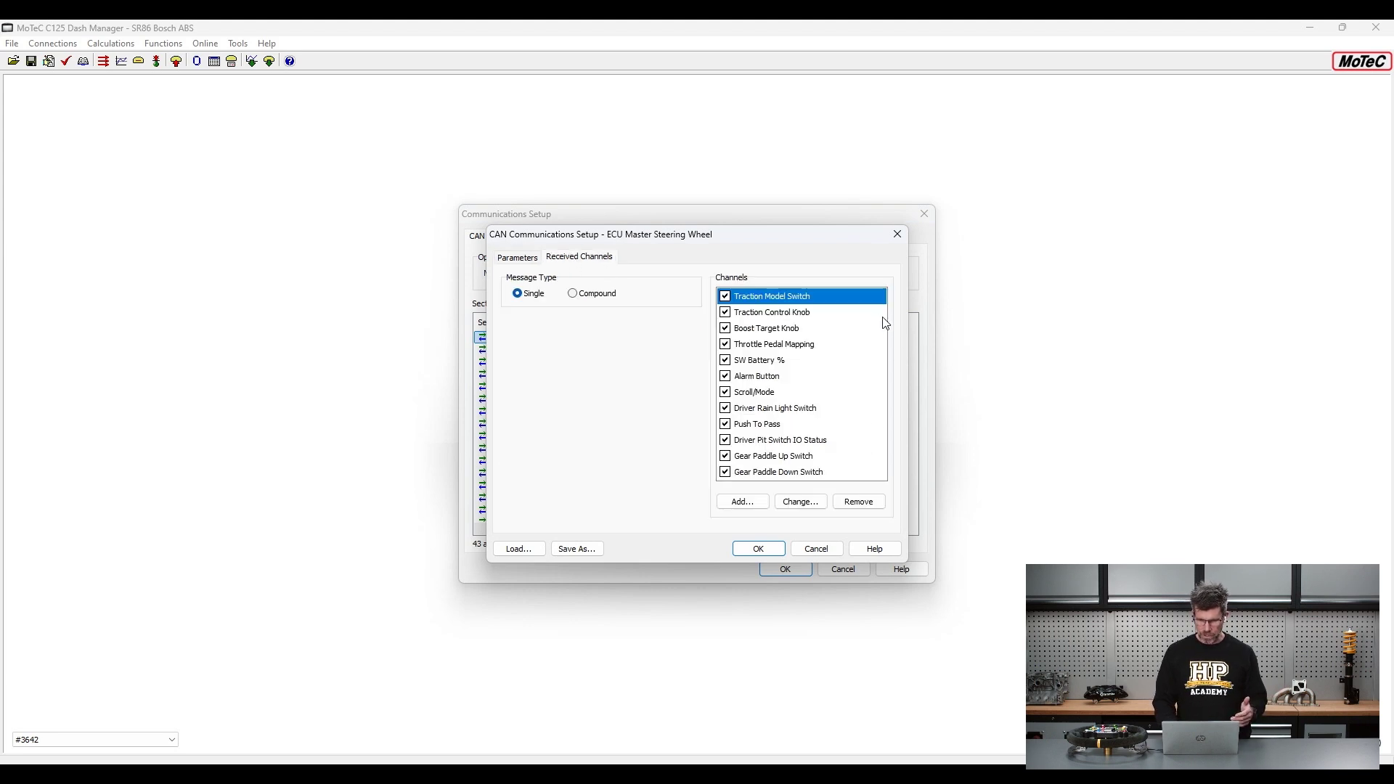
mouse_move(887, 292)
left_mouse_down()
mouse_move(875, 280)
mouse_move(678, 352)
mouse_move(798, 495)
mouse_move(909, 355)
mouse_move(883, 294)
left_mouse_up()
key("Escape")
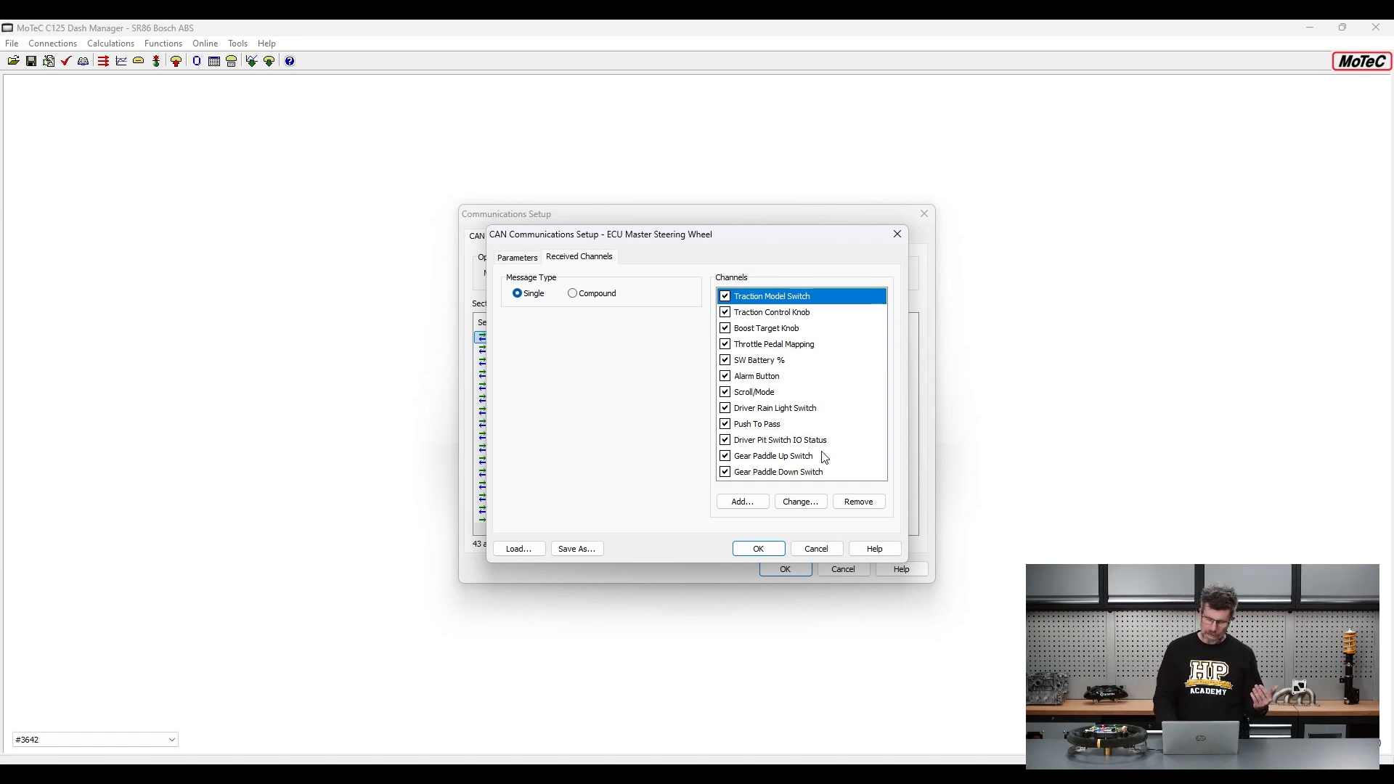
left_click(825, 546)
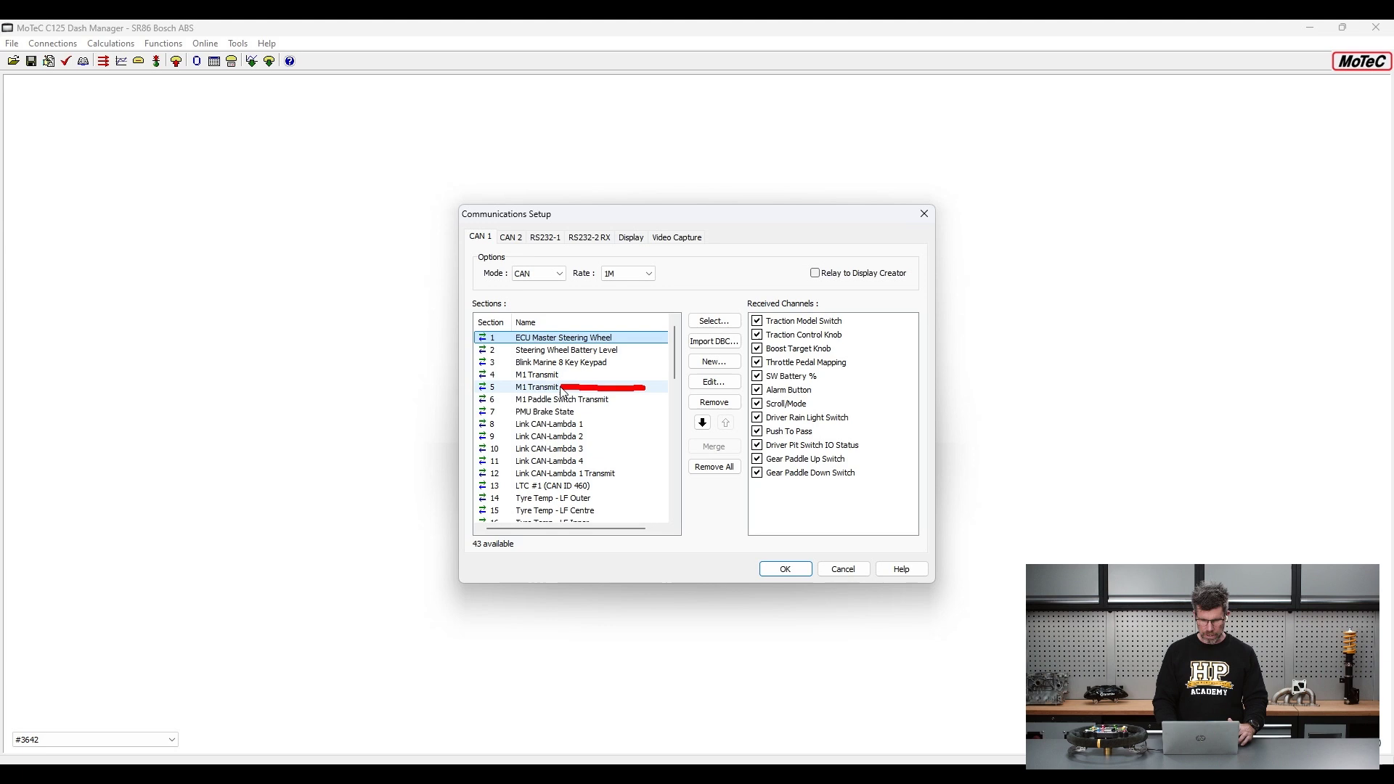
- Inspect the M1 Paddle Switch Transmit section's CAN parameters and its transmitted channels
double_click(596, 401)
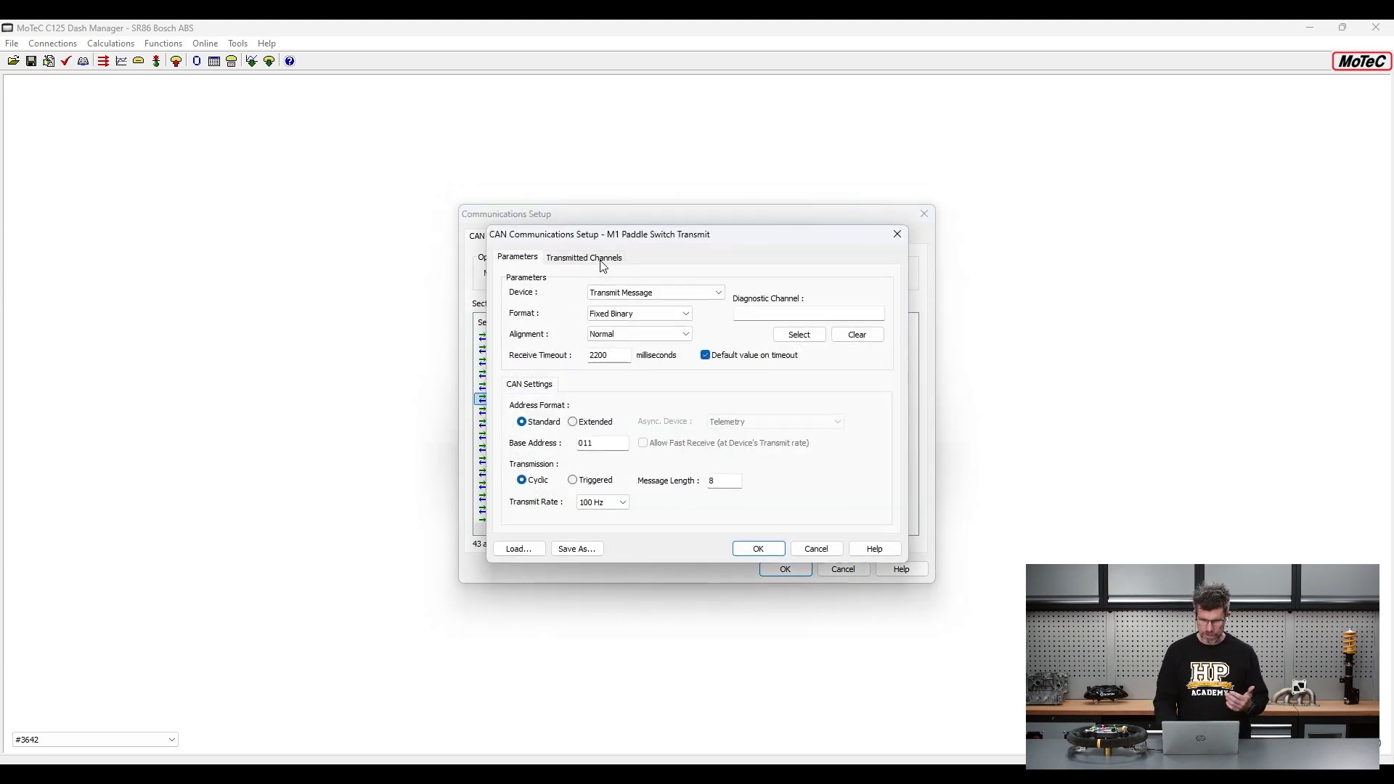
left_click(602, 261)
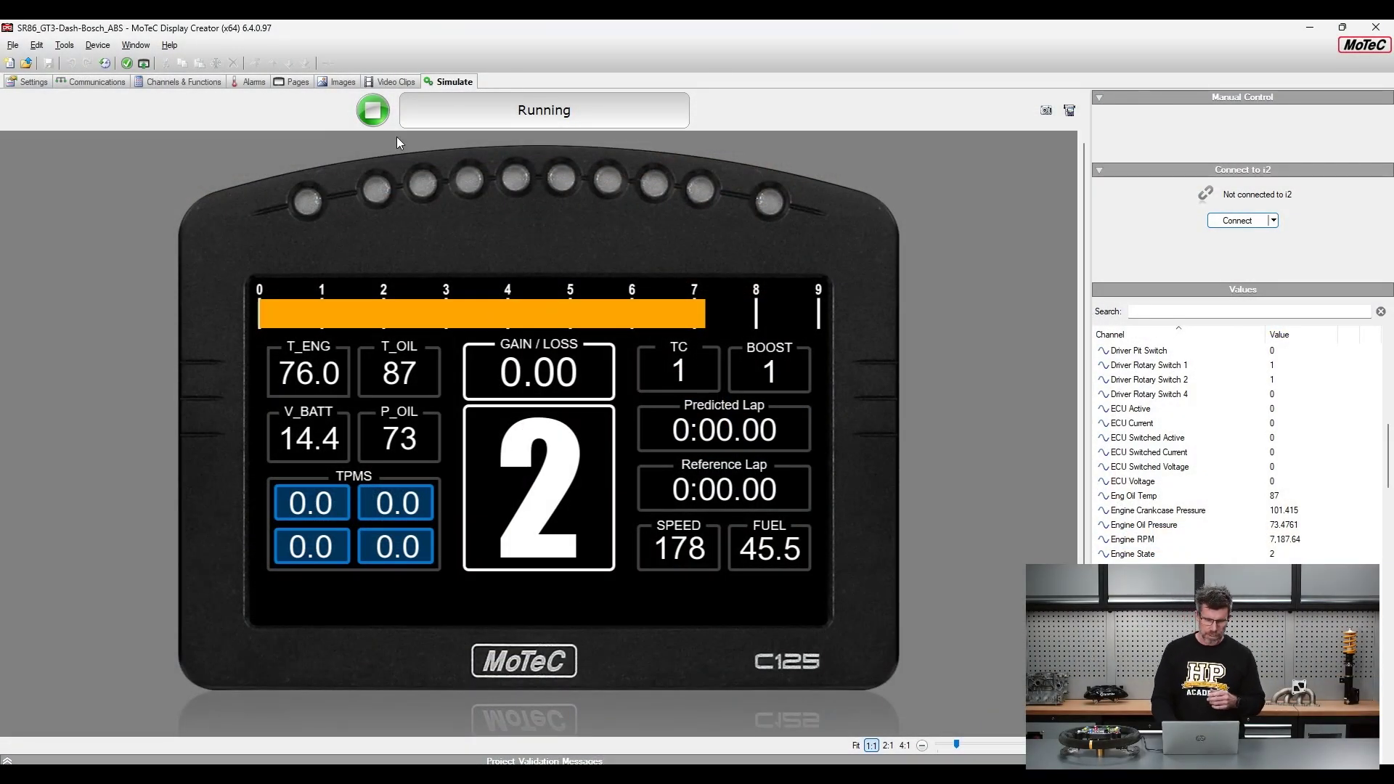
- Browse the overlays among the display project's pages and open the Race page layout
left_click(294, 85)
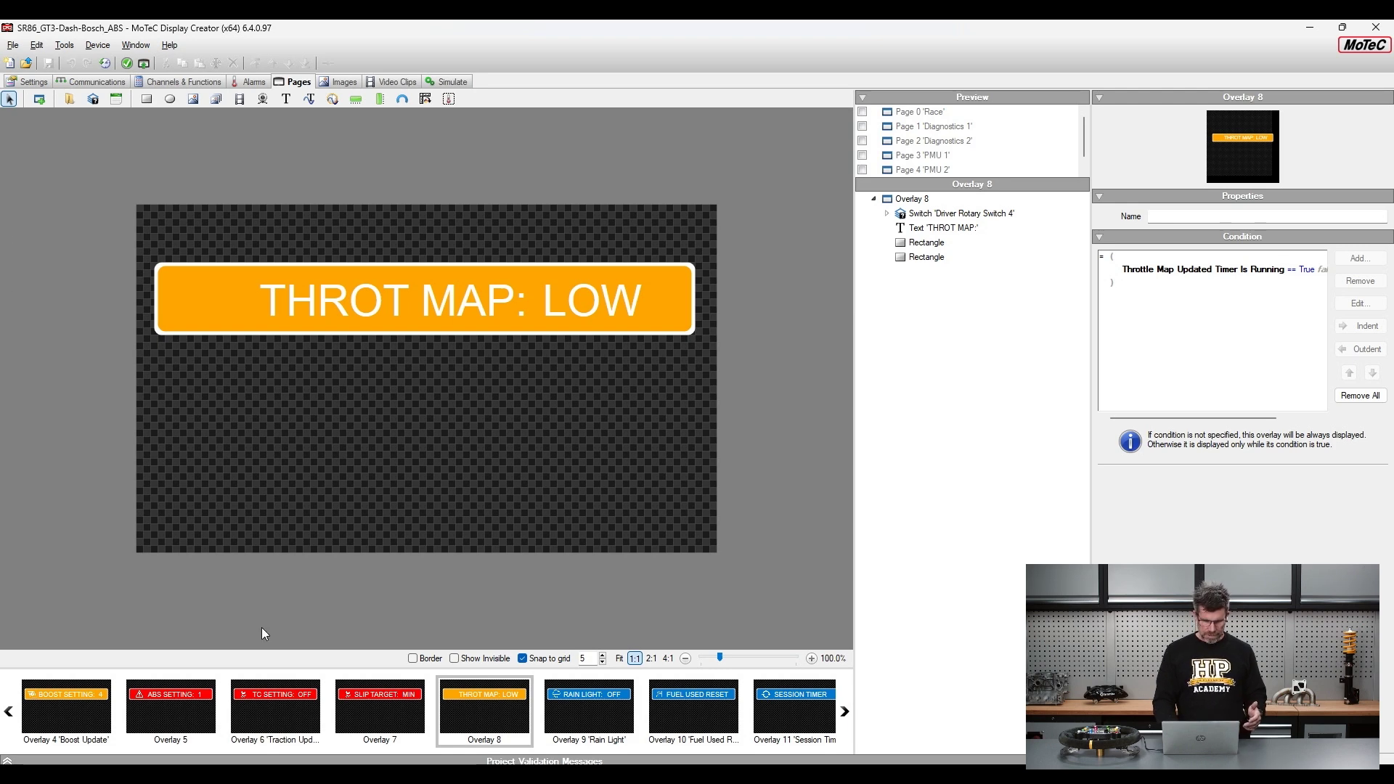
left_click(9, 714)
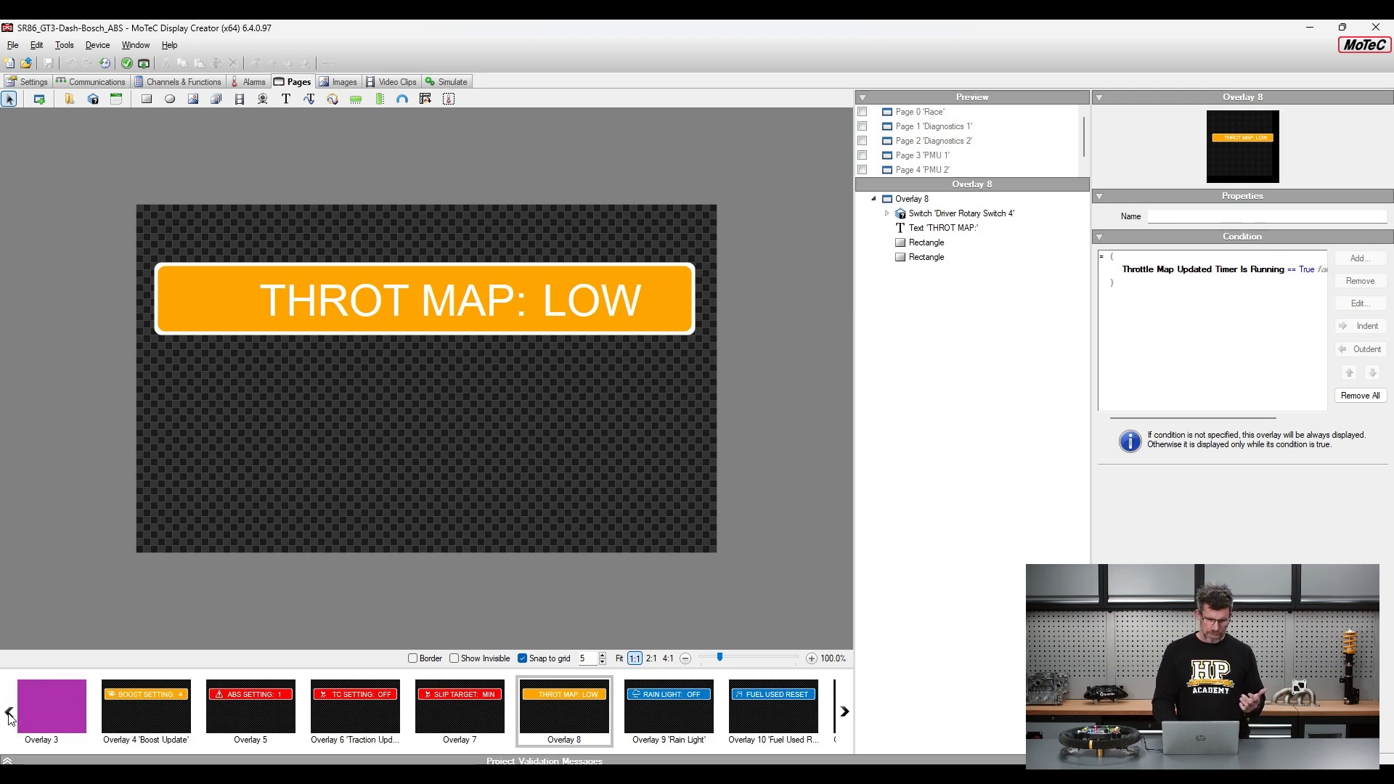
left_click(9, 714)
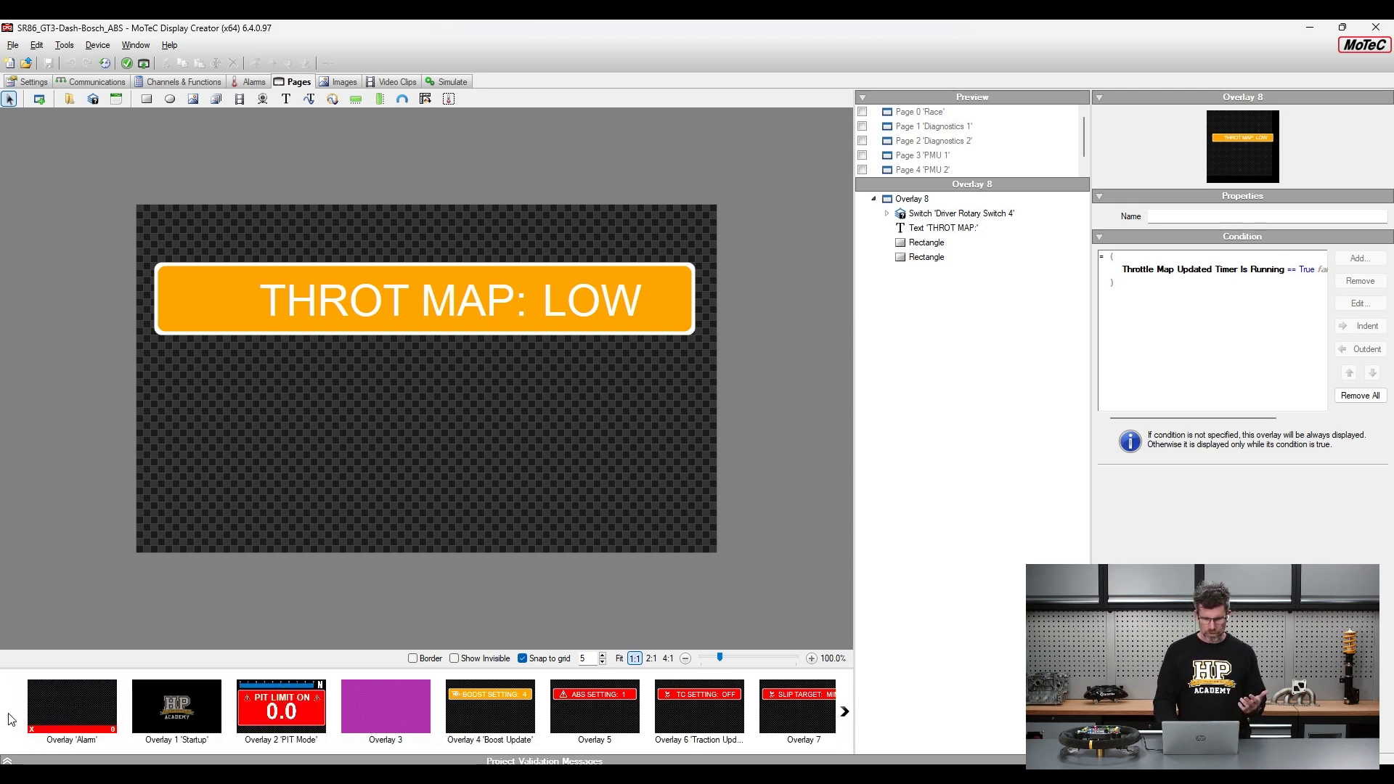
left_click(844, 712)
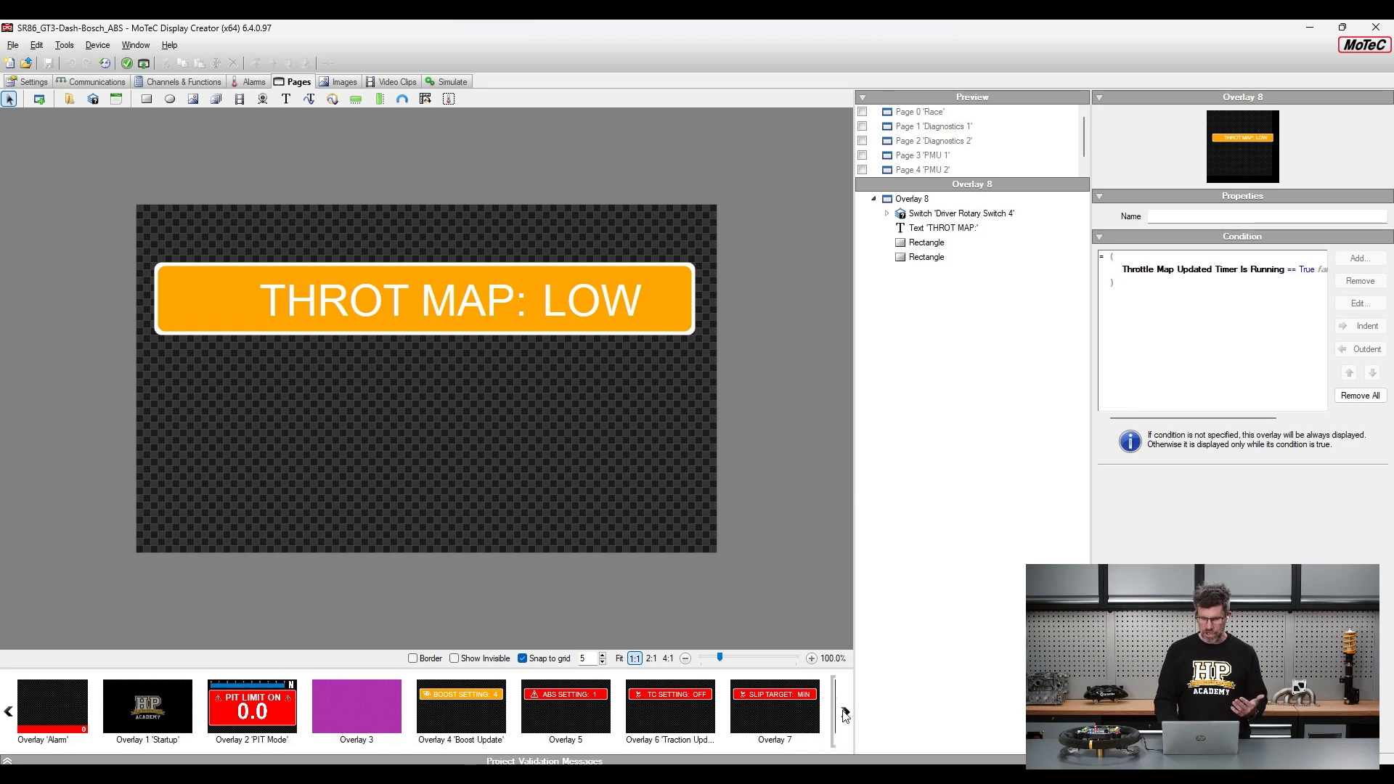
left_click(844, 715)
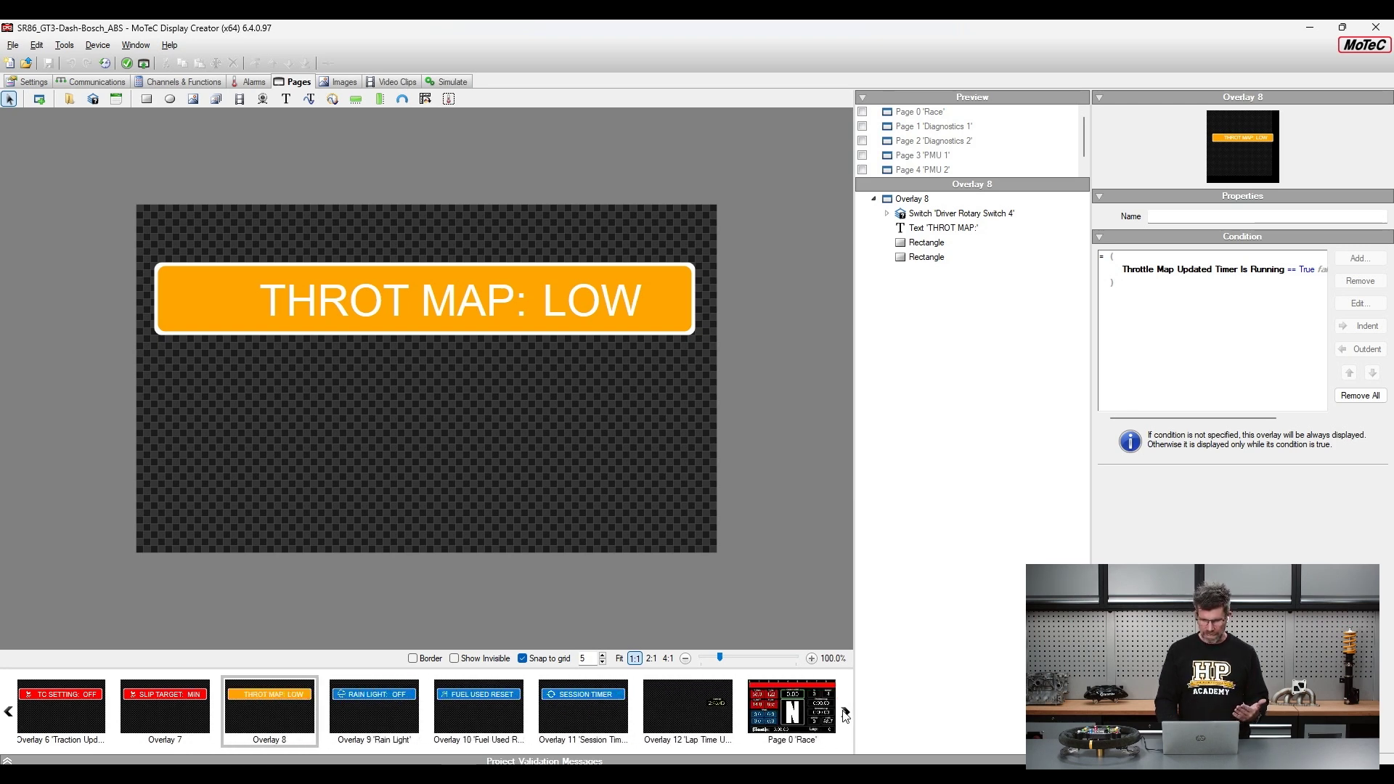
left_click(727, 711)
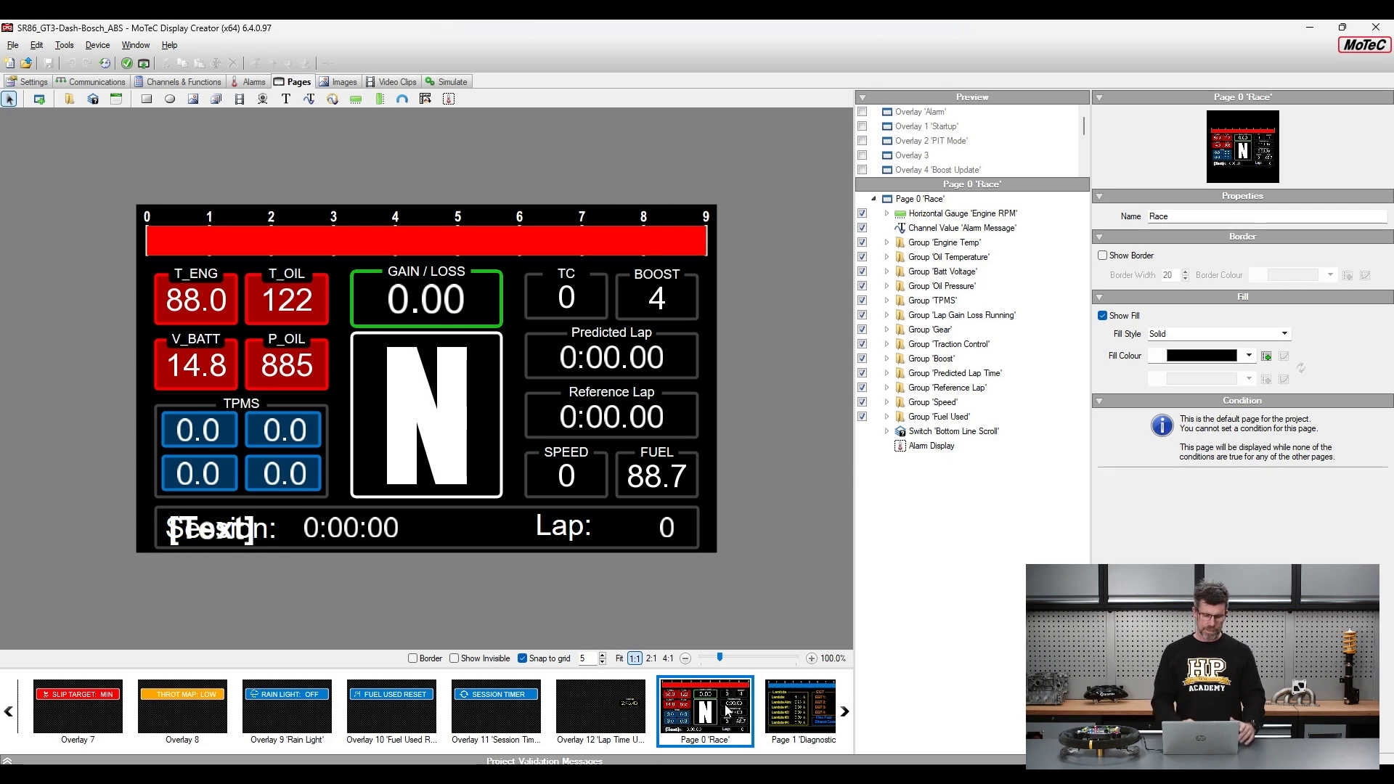
mouse_move(772, 224)
left_mouse_down()
mouse_move(443, 146)
mouse_move(182, 175)
mouse_move(97, 525)
mouse_move(456, 606)
mouse_move(755, 546)
mouse_move(791, 243)
left_mouse_up()
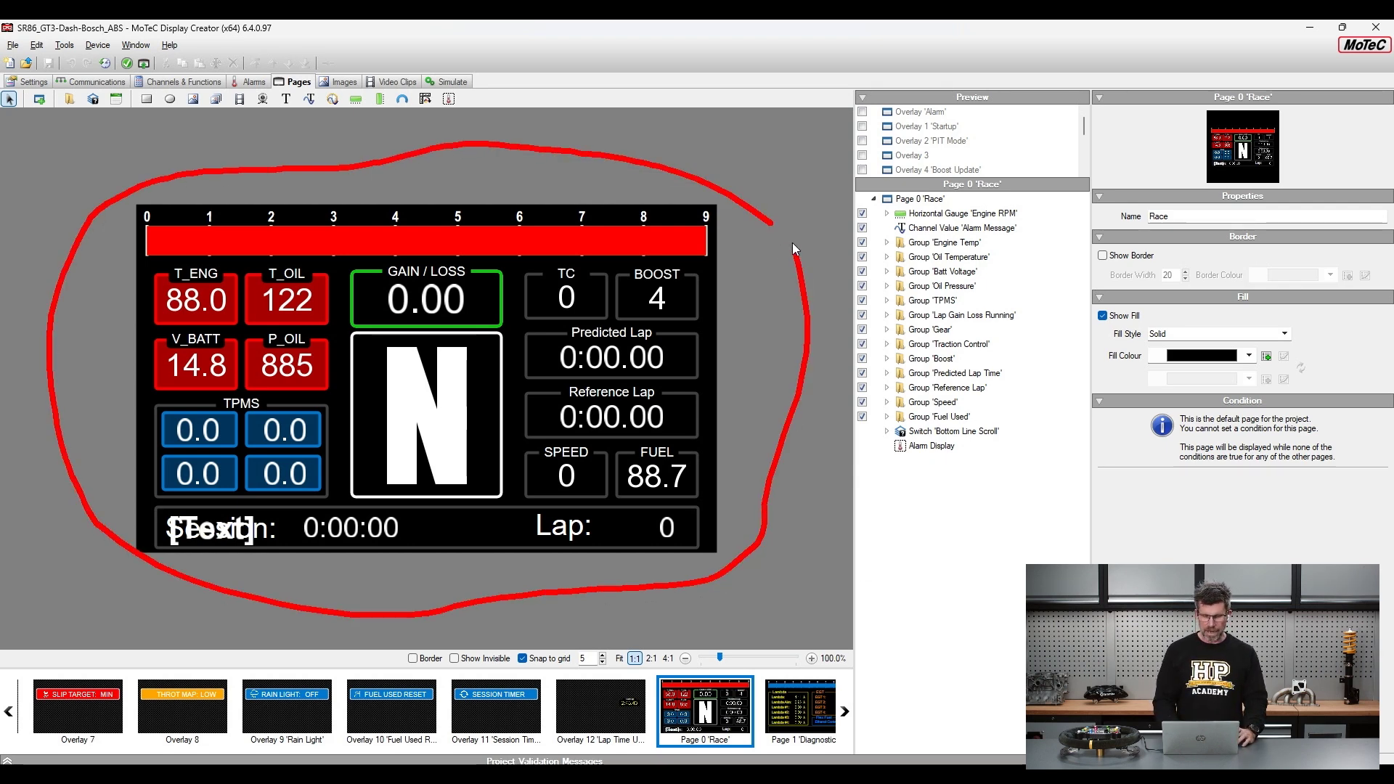
key("Escape")
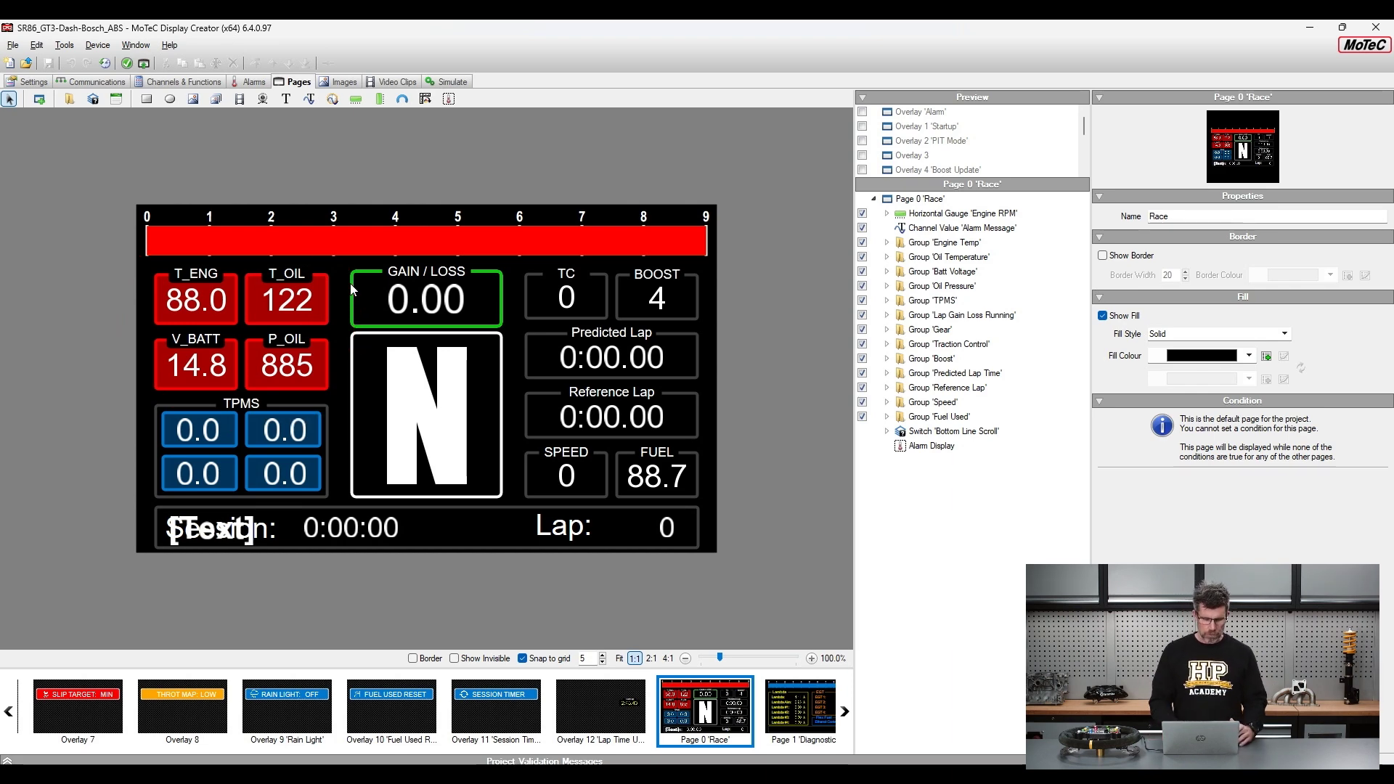
mouse_move(335, 398)
left_mouse_down()
mouse_move(140, 389)
mouse_move(263, 543)
mouse_move(340, 403)
left_mouse_up()
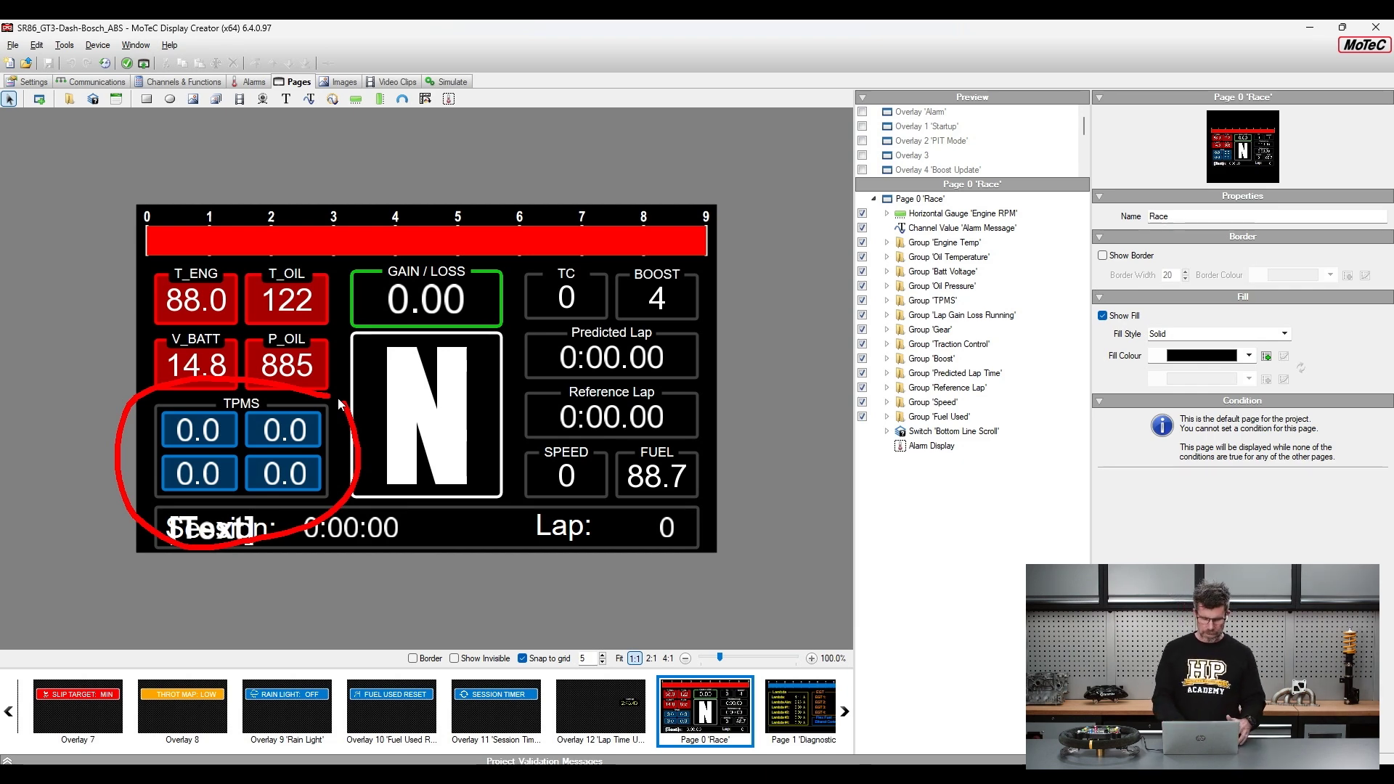
key("Escape")
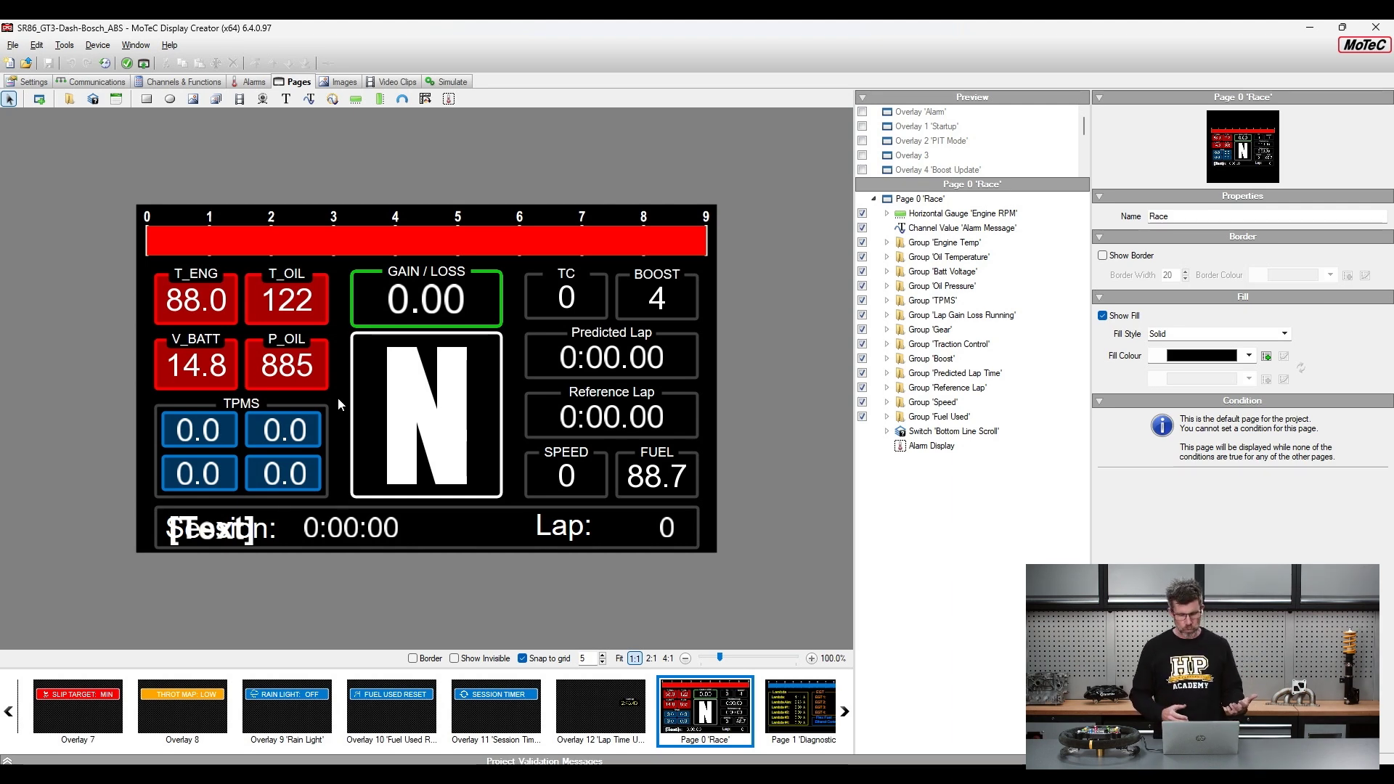
- Open the slip target overlay and examine the conditions and labels of the switch groups under Traction Model Switch
left_click(107, 708)
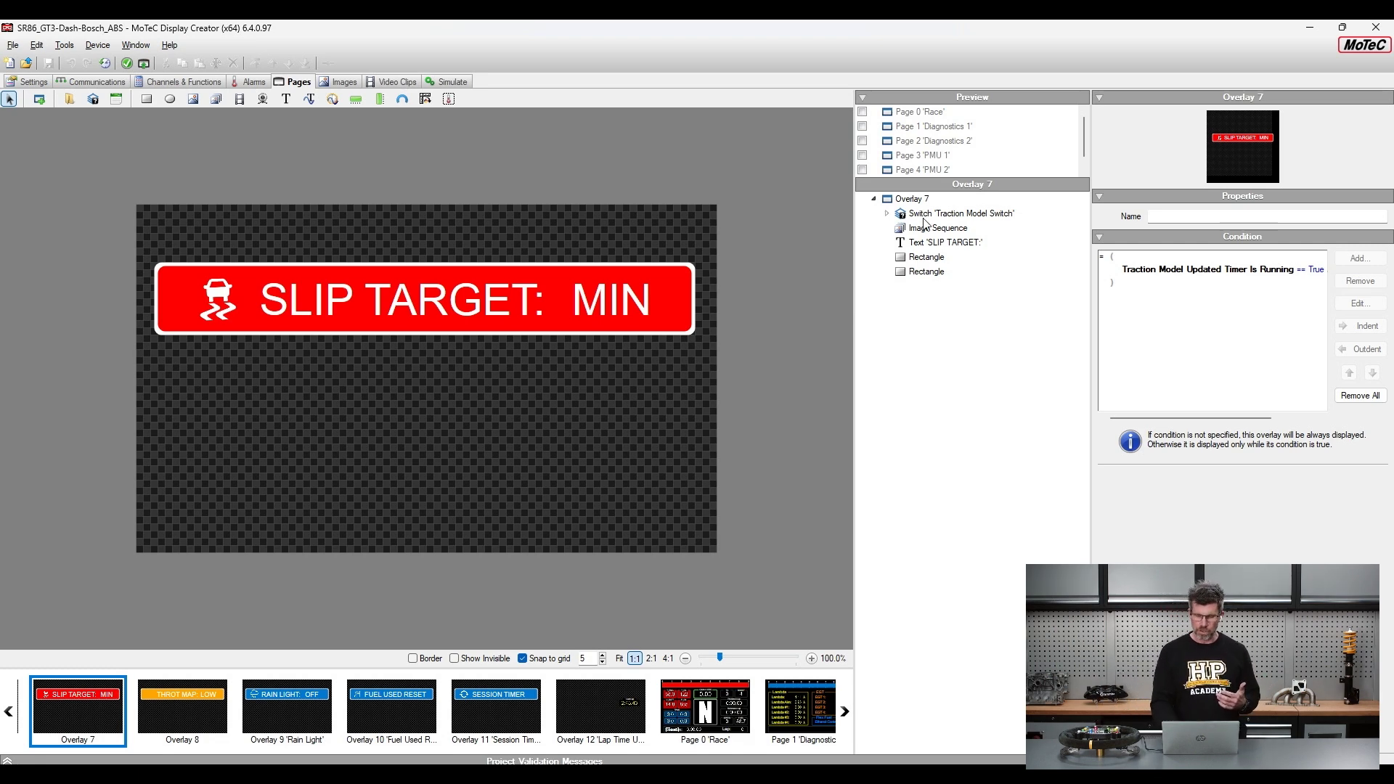
left_click(887, 214)
left_click(927, 229)
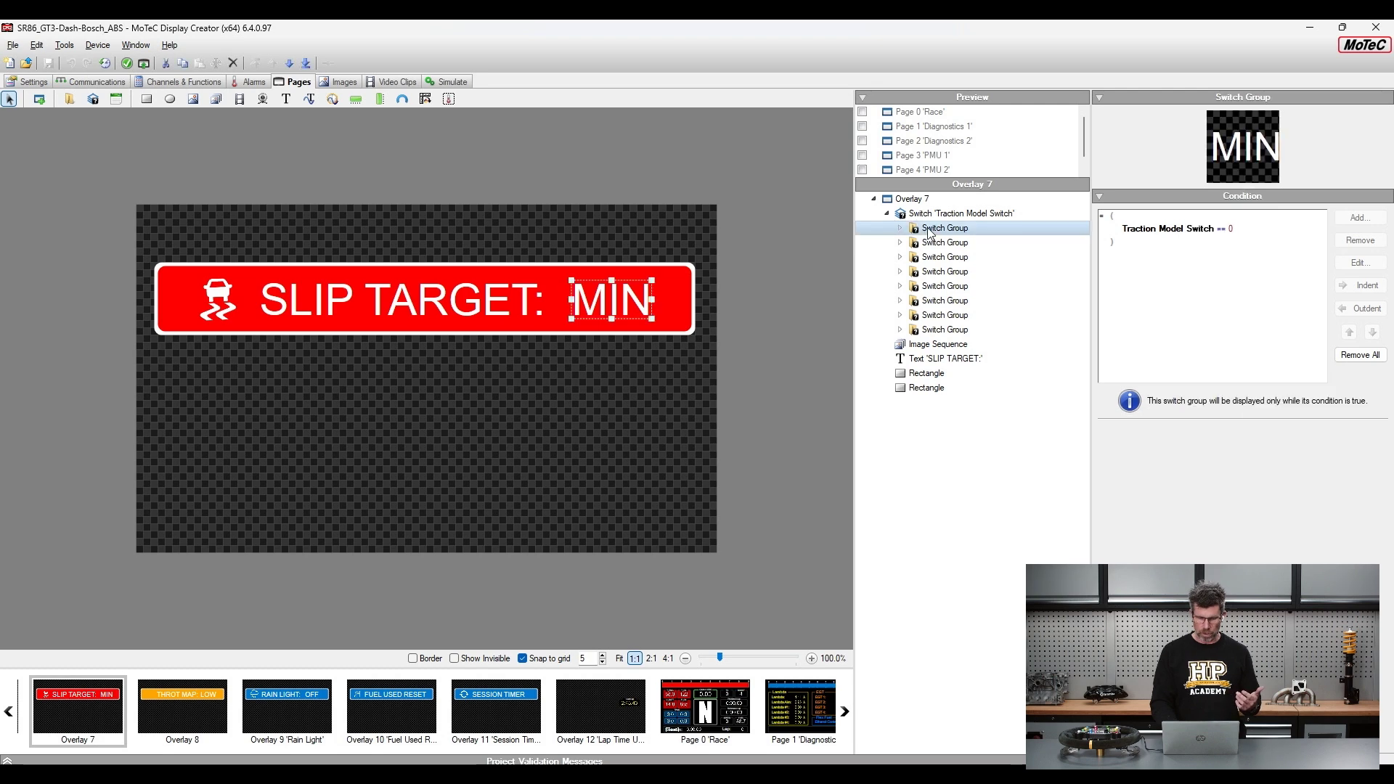
left_click(934, 244)
left_click(936, 258)
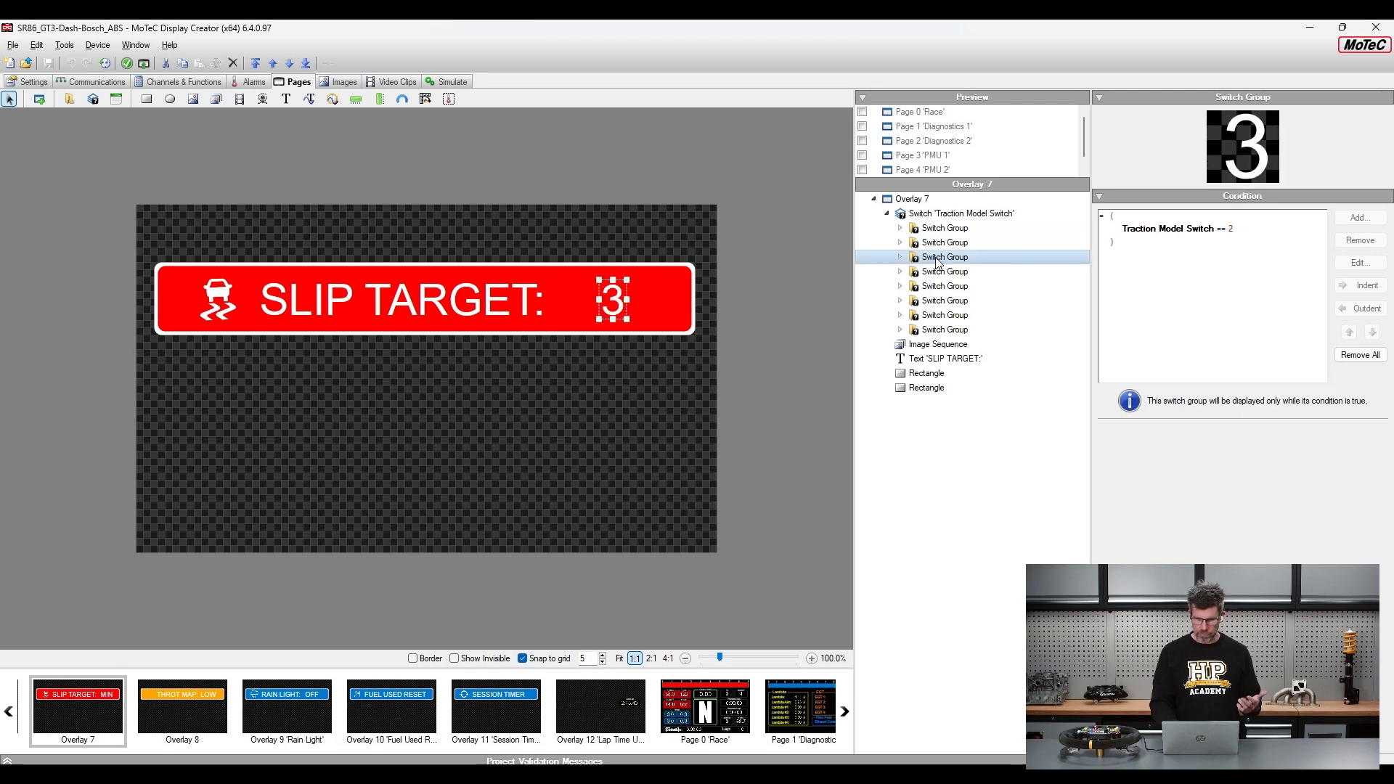
left_click(937, 273)
left_click(938, 287)
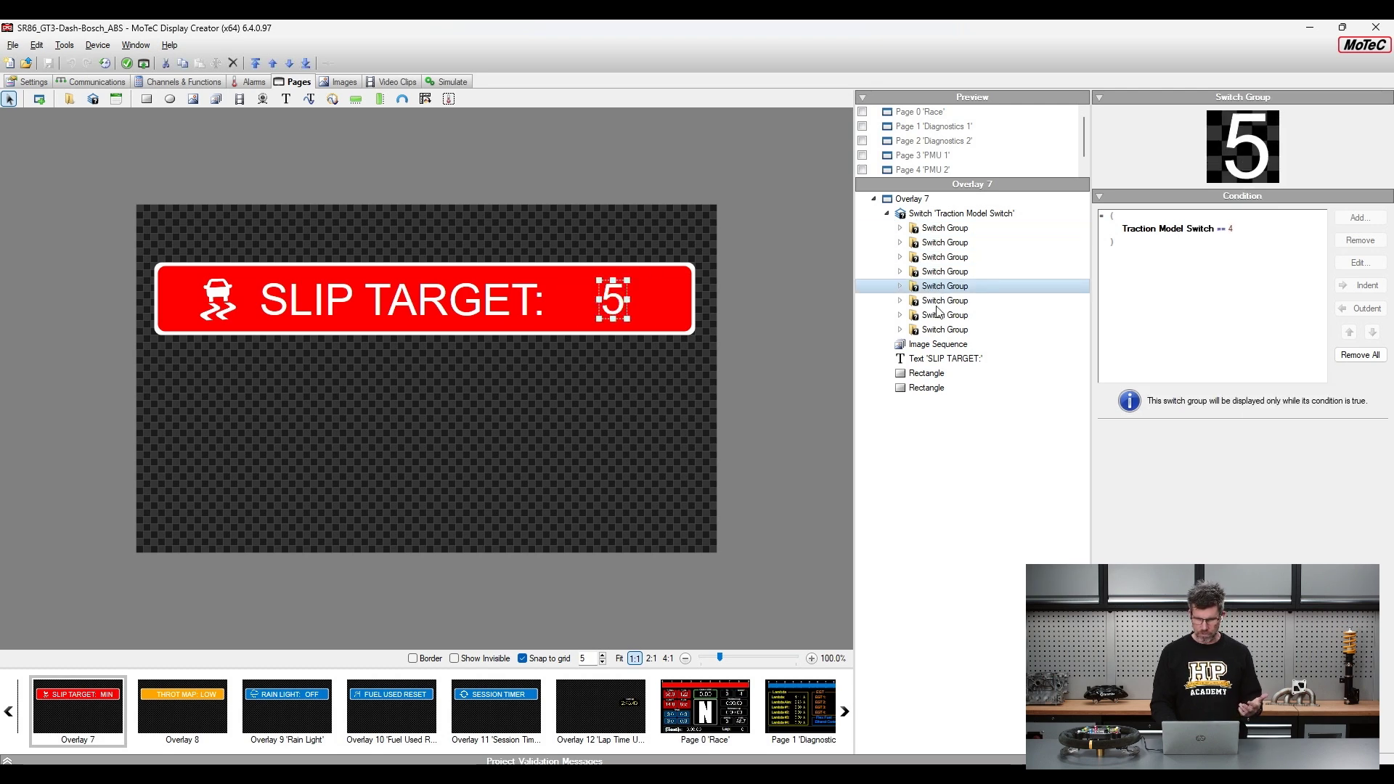
left_click(940, 304)
left_click(941, 318)
left_click(940, 334)
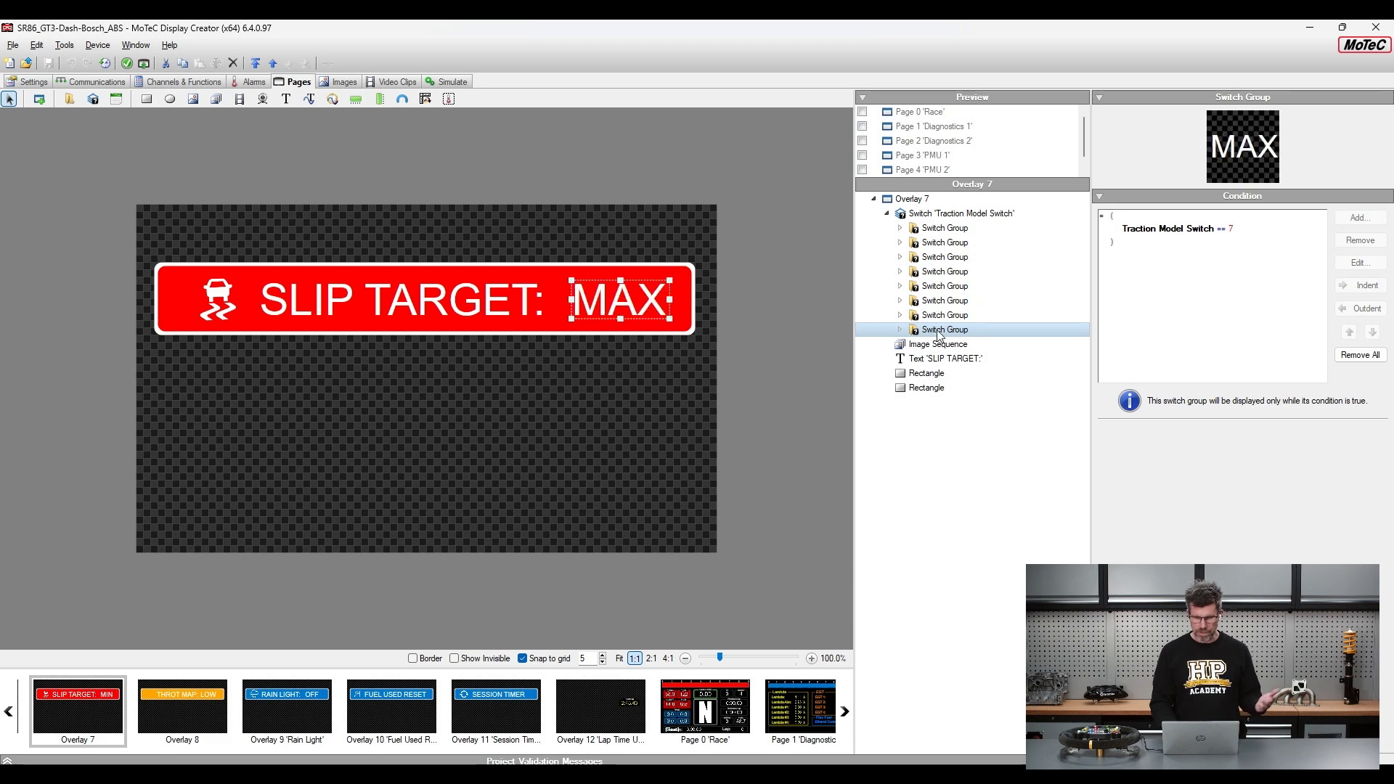